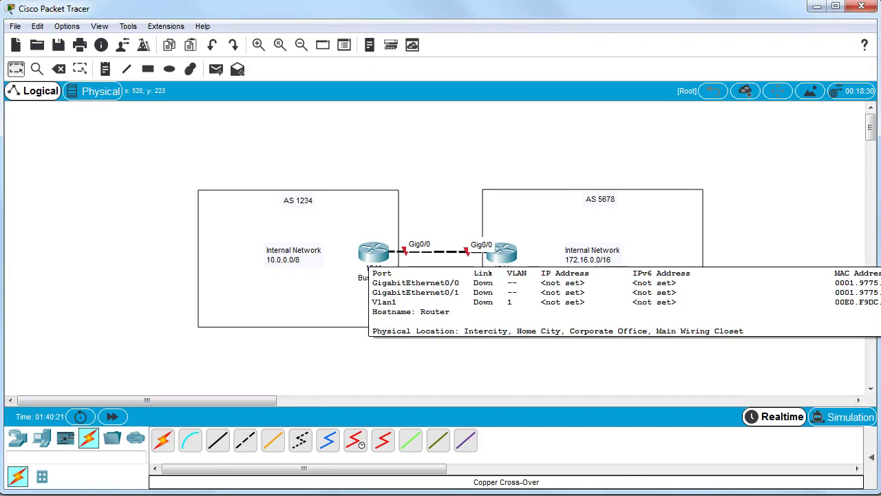
Open the Business router's CLI and answer 'no' to the initial configuration dialog
{"action": "left_click", "coordinate": [375, 258]}
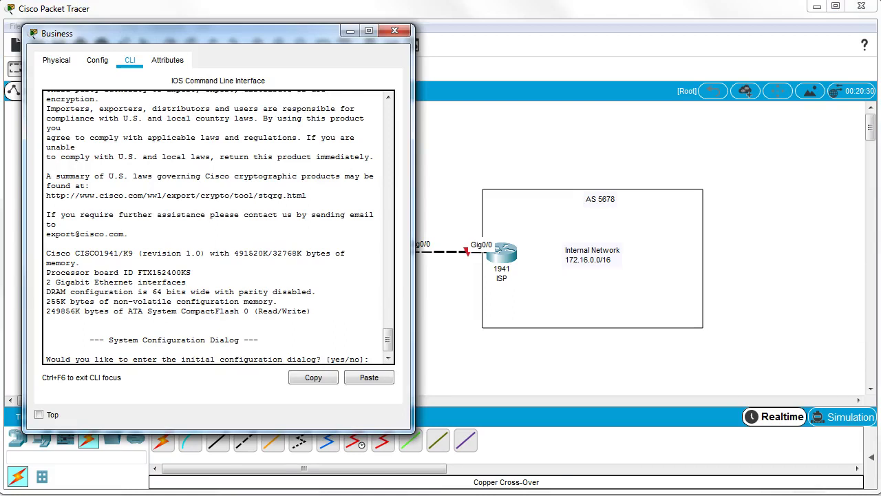
{"action": "key", "text": "Return"}
{"action": "key", "text": "Return"}
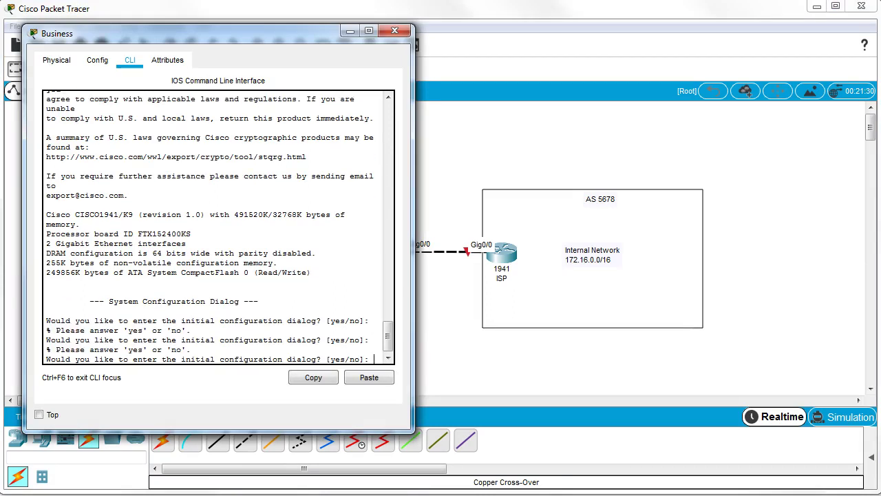
{"action": "type", "text": "no"}
{"action": "key", "text": "Return"}
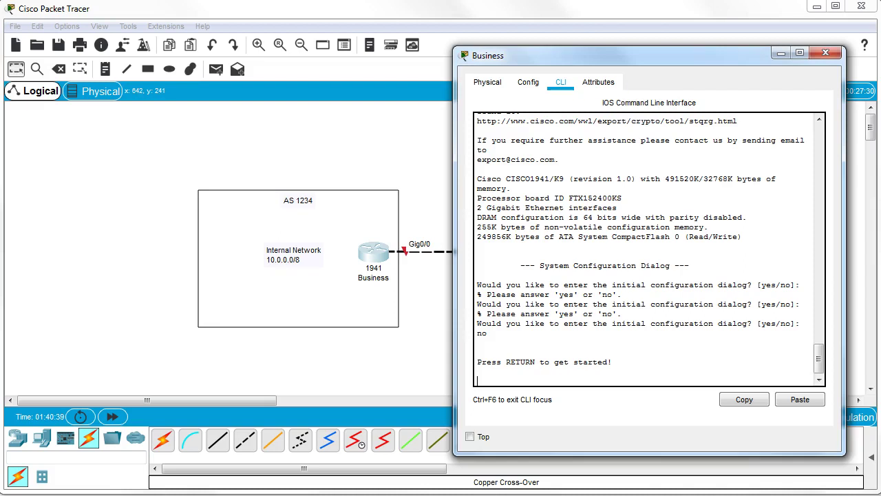
{"action": "left_click_drag", "start_coordinate": [619, 55], "coordinate": [593, 42]}
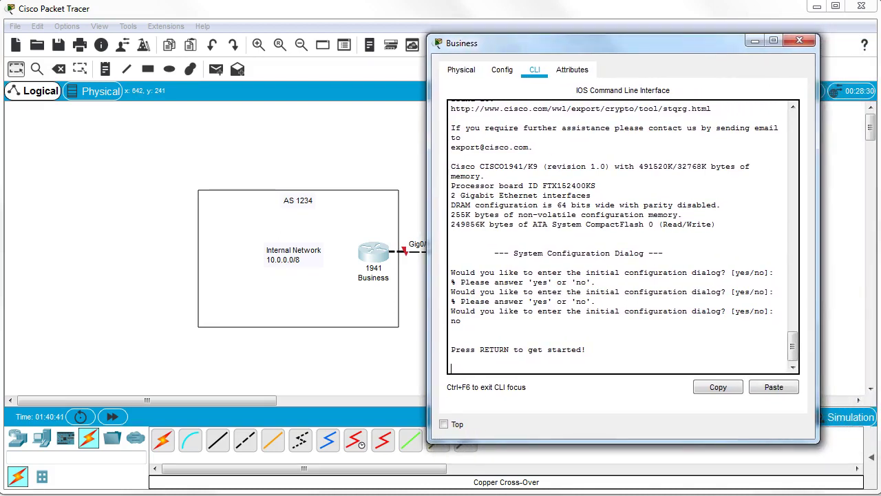
{"action": "key", "text": "Return"}
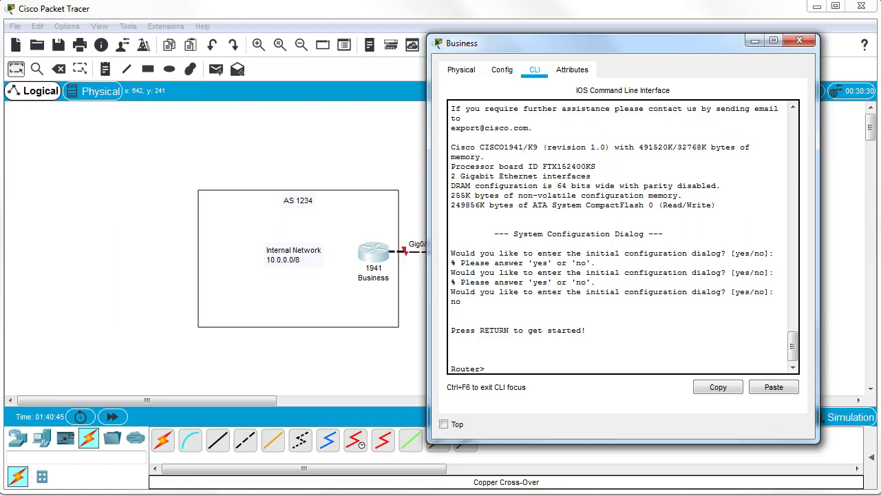
From global config, give Loopback0 address 10.0.0.1 255.0.0.0 and enable it with no shut
{"action": "type", "text": "en"}
{"action": "key", "text": "Return"}
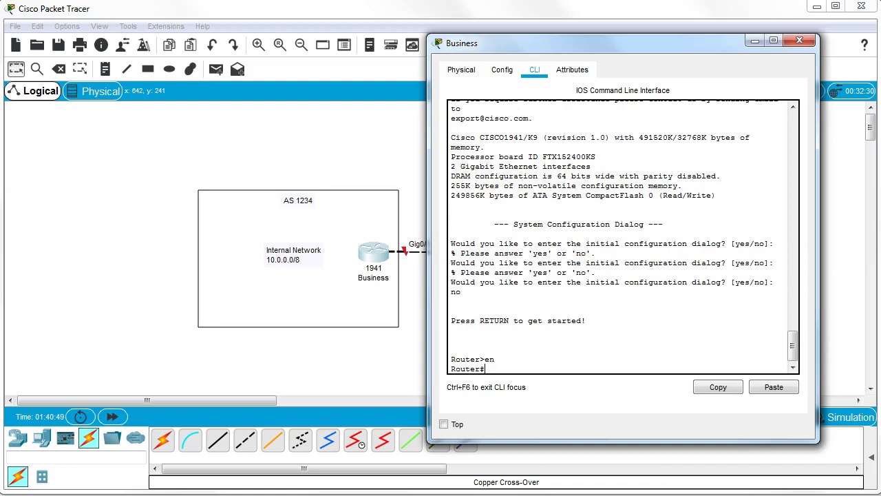
{"action": "type", "text": "conf t"}
{"action": "key", "text": "Return"}
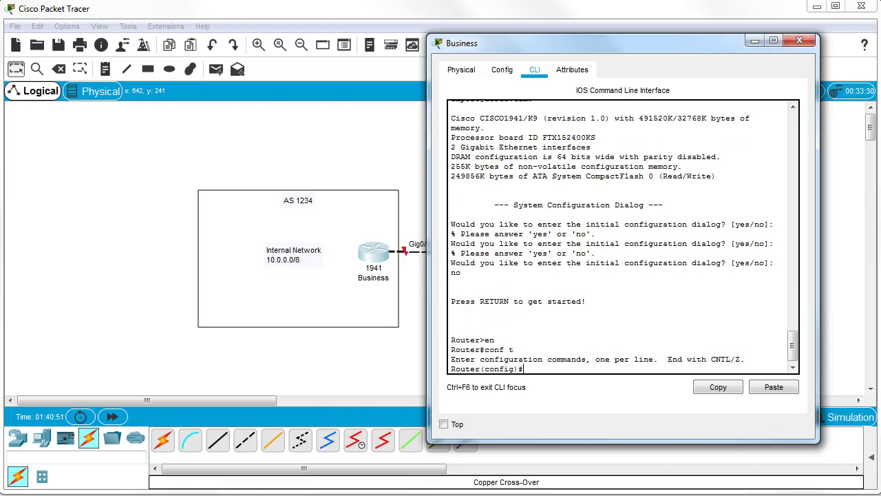
{"action": "type", "text": "int"}
{"action": "type", "text": " lo 0"}
{"action": "key", "text": "Return"}
{"action": "key", "text": "Return"}
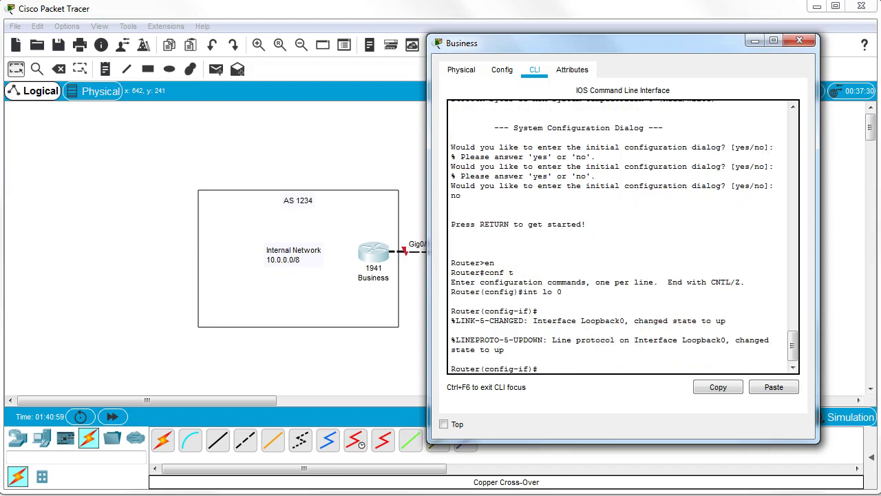
{"action": "type", "text": "ip address 10.0.0.1 255.0.0.0"}
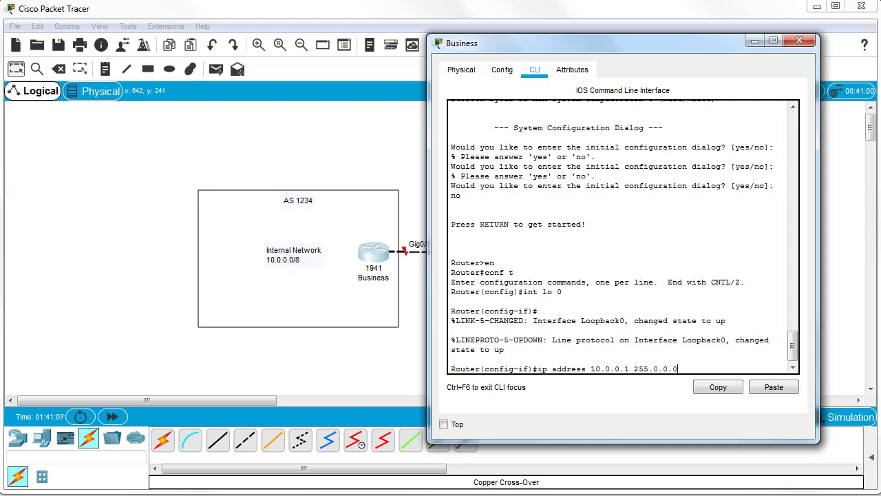
{"action": "key", "text": "Return"}
{"action": "type", "text": "no shut"}
{"action": "key", "text": "Return"}
{"action": "key", "text": "Return"}
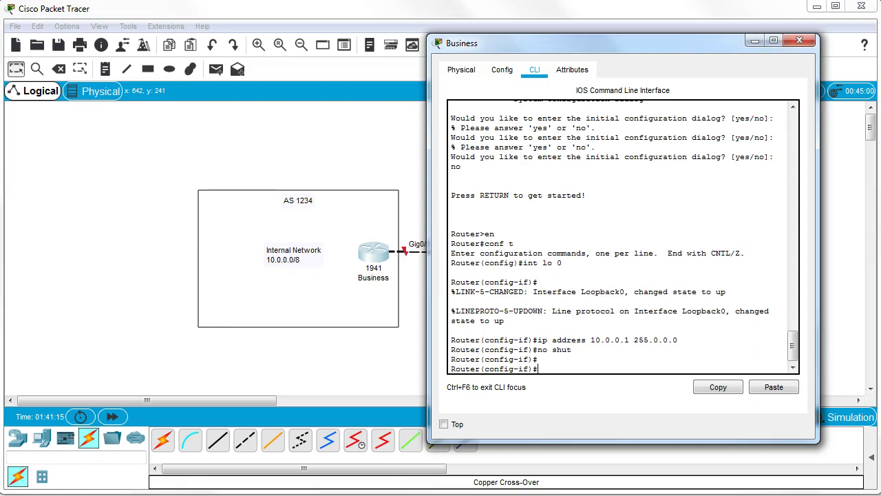
Assign GigabitEthernet0/0 the address 192.168.0.1 255.255.255.0 and enable it
{"action": "left_click_drag", "start_coordinate": [585, 43], "coordinate": [599, 43]}
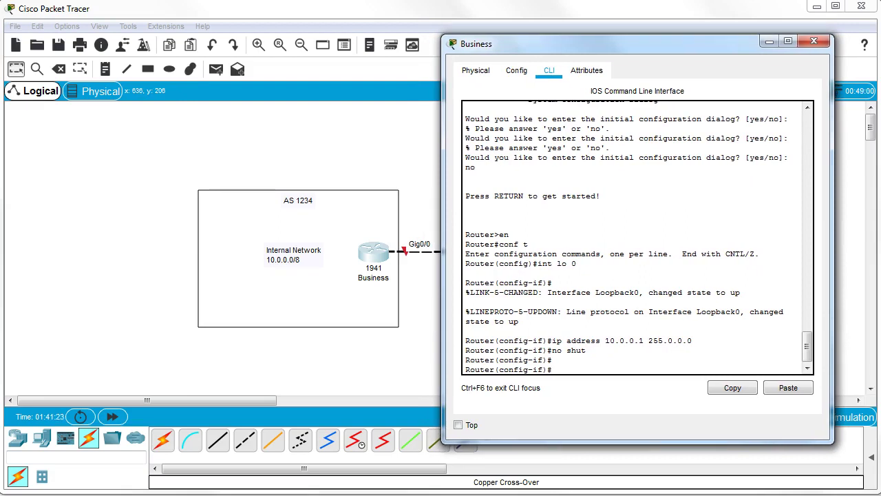
{"action": "type", "text": "int g0/0"}
{"action": "key", "text": "Return"}
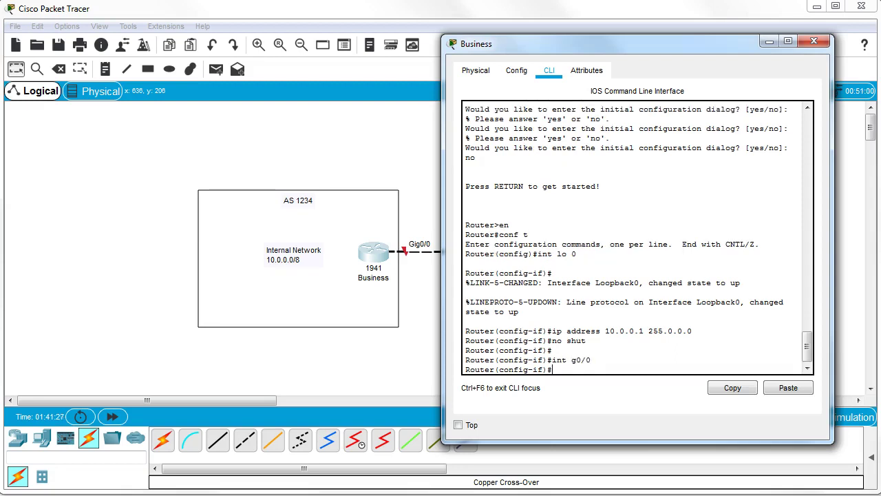
{"action": "type", "text": "ip address 192.168.0.1 255.255.255.0"}
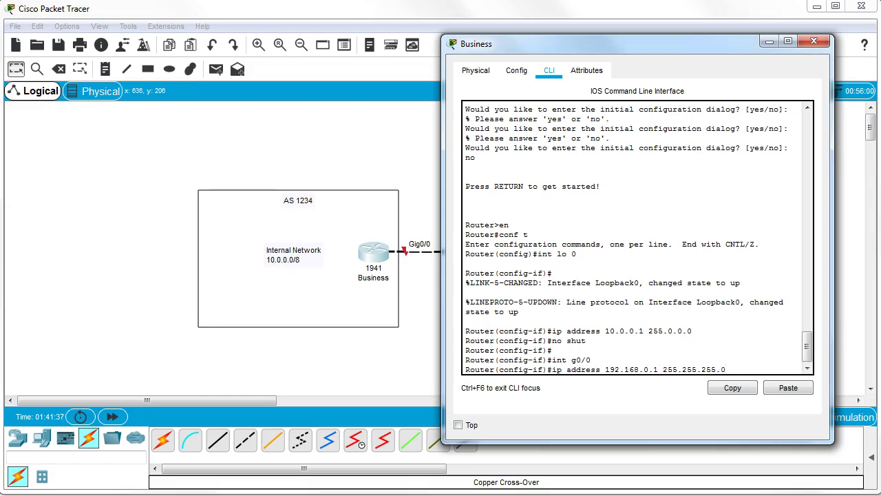
{"action": "key", "text": "Return"}
{"action": "type", "text": "no shut"}
{"action": "key", "text": "Return"}
{"action": "key", "text": "Return"}
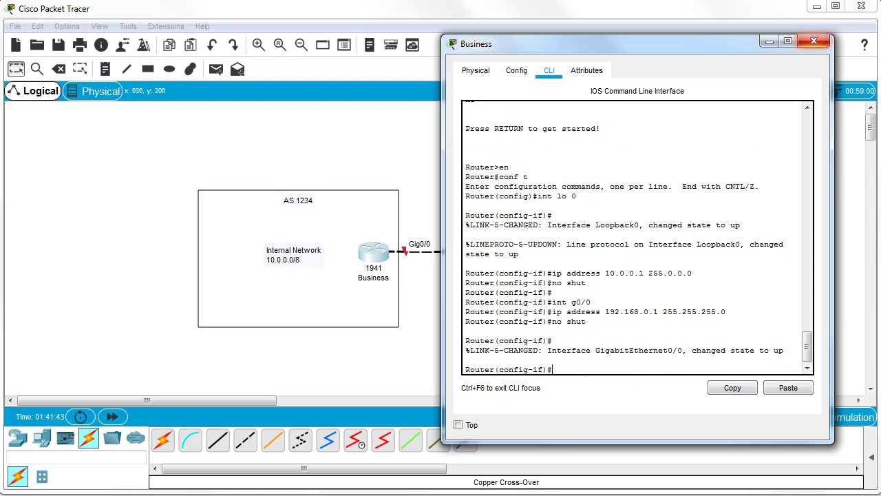
Close the Business router and bring up the ISP router's console at the Router> prompt
{"action": "left_click", "coordinate": [814, 41]}
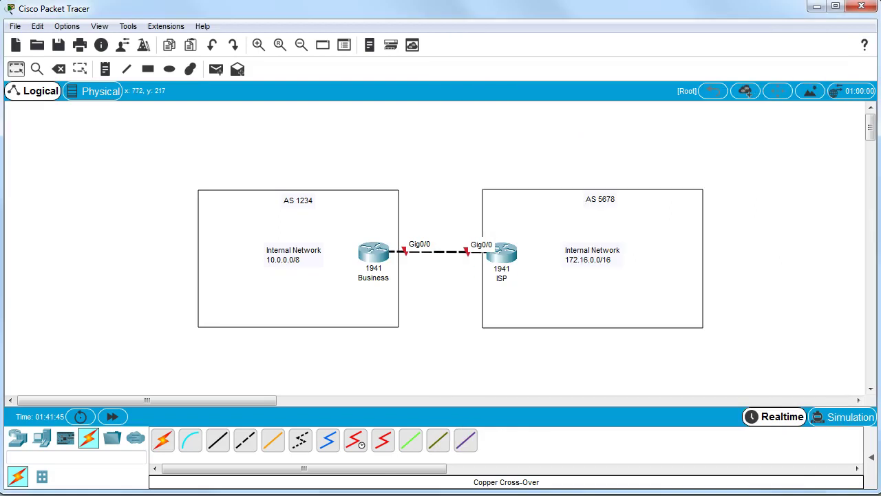
{"action": "left_click", "coordinate": [501, 253]}
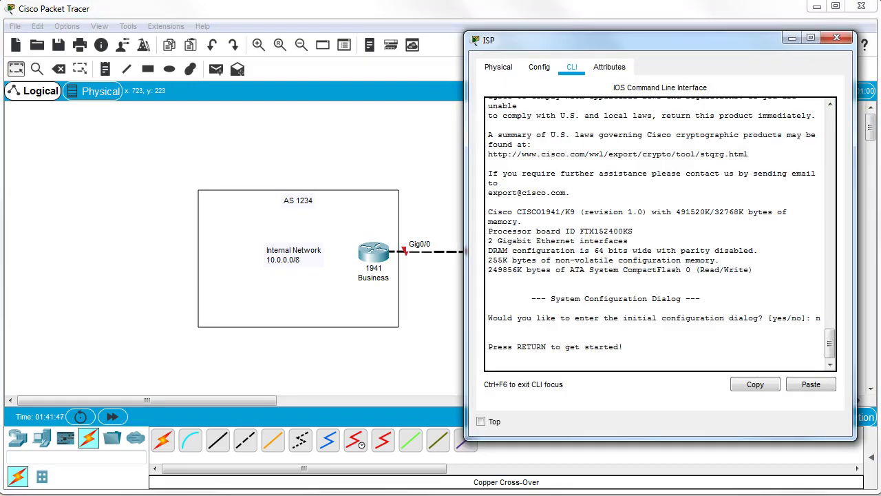
{"action": "key", "text": "Return"}
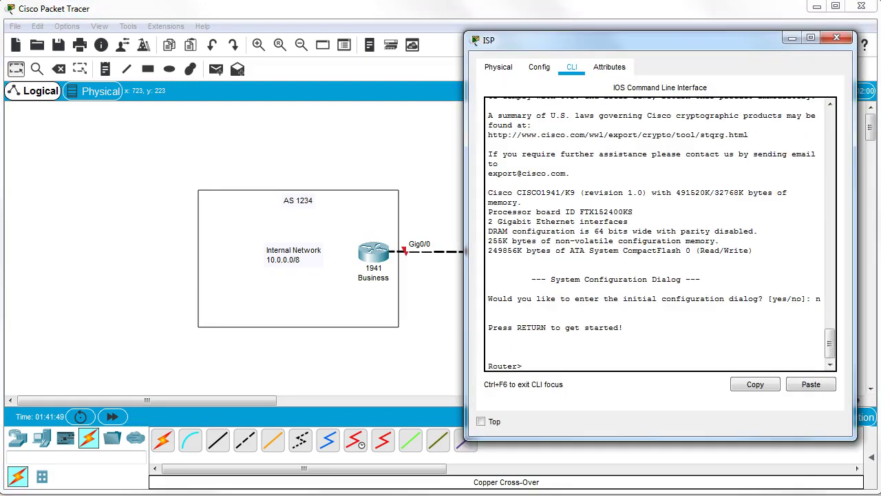
{"action": "left_click_drag", "start_coordinate": [620, 40], "coordinate": [216, 38]}
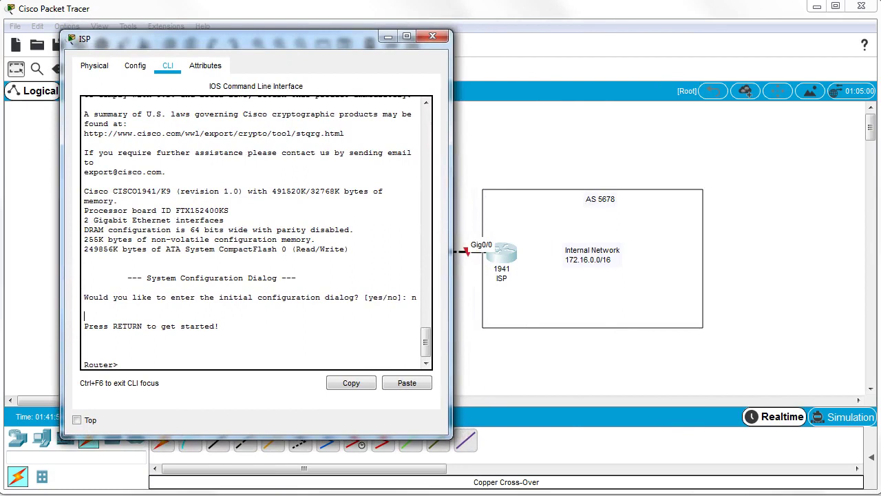
{"action": "key", "text": "Return"}
On the ISP router, enter global configuration and create interface Loopback0
{"action": "type", "text": "n"}
{"action": "key", "text": "Return"}
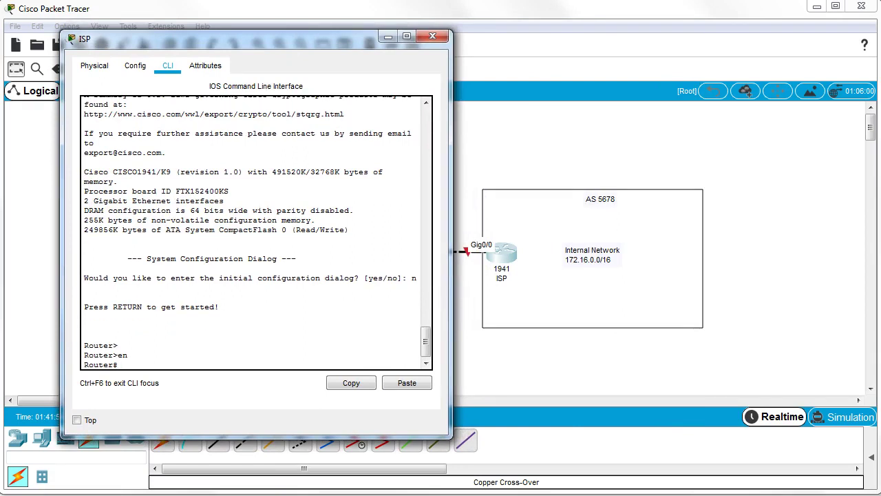
{"action": "type", "text": "conf t"}
{"action": "key", "text": "Return"}
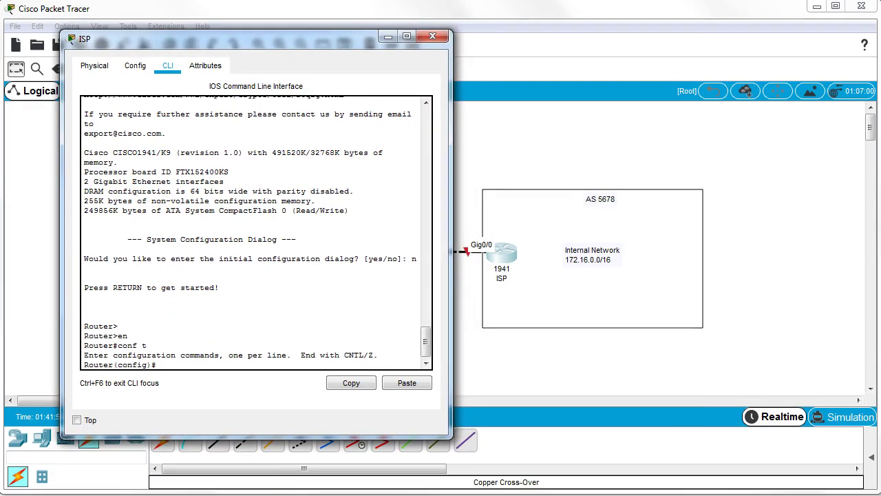
{"action": "type", "text": "int lo 0"}
{"action": "key", "text": "Return"}
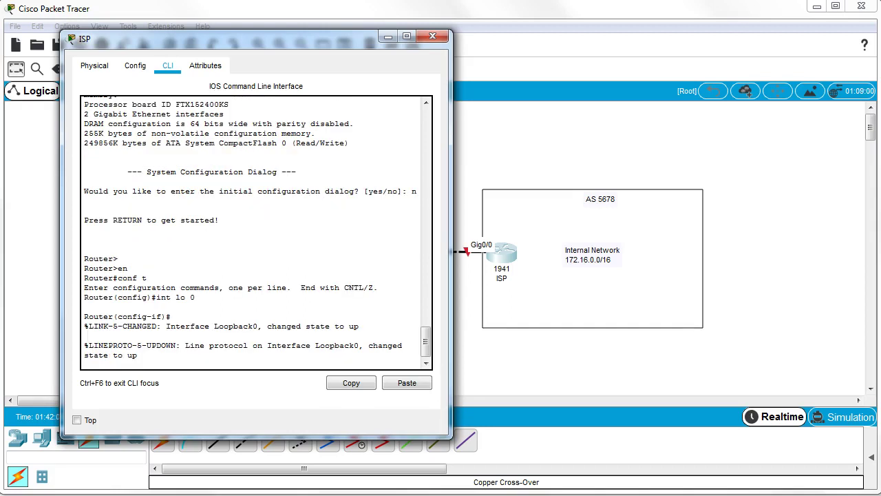
Address the ISP Loopback0 as 172.16.0.1 255.255.0.0 and enable it
{"action": "key", "text": "Return"}
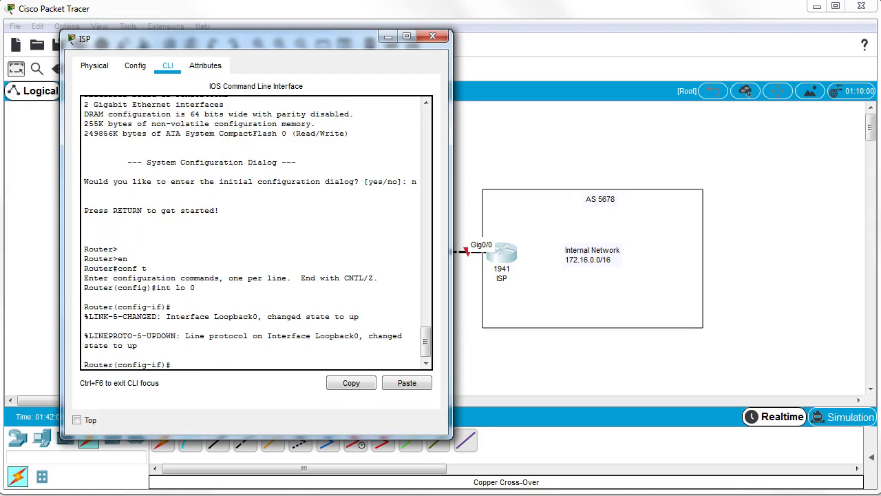
{"action": "type", "text": "ip address 172.16.0.1 255.255.0.0"}
{"action": "key", "text": "Return"}
{"action": "type", "text": "no shut"}
{"action": "key", "text": "Return"}
{"action": "key", "text": "Return"}
Give the ISP Gig0/0 address 192.168.0.2 255.255.255.0 and enter no shut
{"action": "type", "text": "int g0/0"}
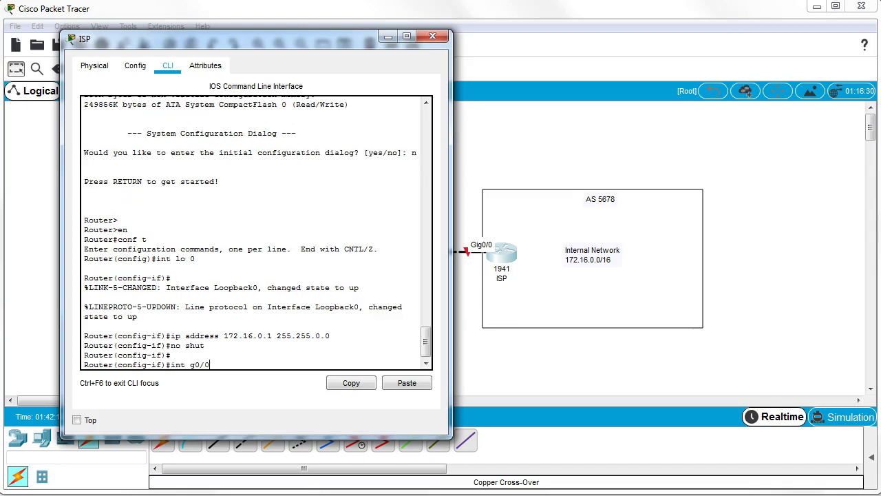
{"action": "key", "text": "Return"}
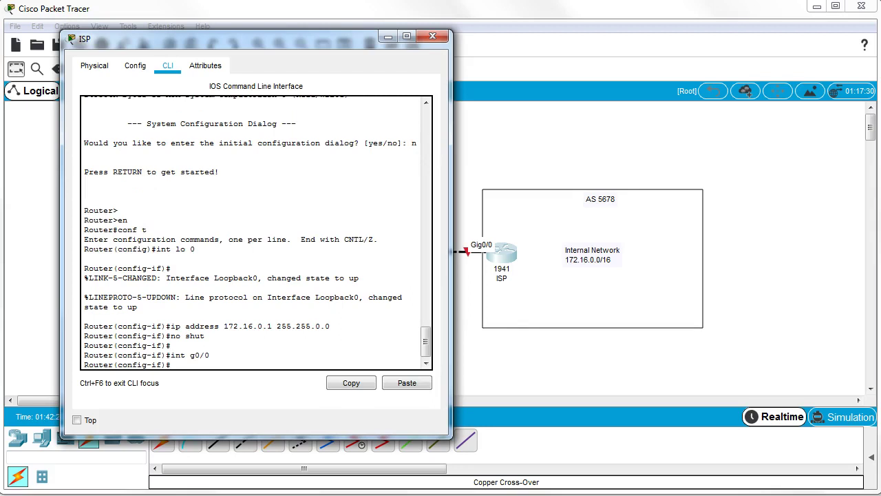
{"action": "type", "text": "ip address 192.168.0.2 255.255.255.0"}
{"action": "key", "text": "Return"}
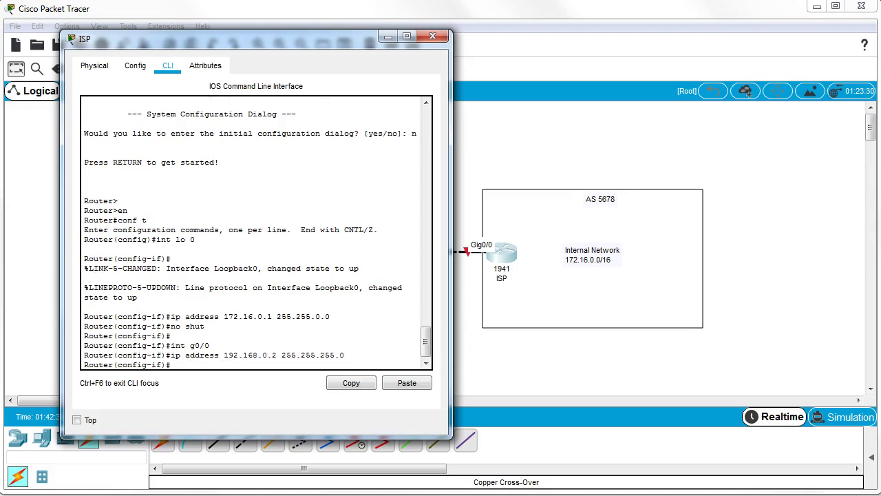
{"action": "type", "text": "no shut"}
Bring Gig0/0 up, leave configuration mode, and ping 192.168.0.1 from the ISP router
{"action": "key", "text": "Return"}
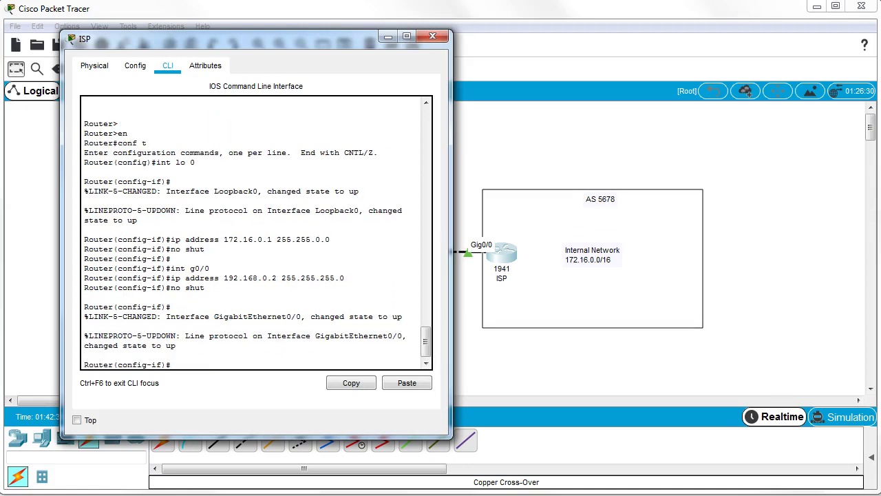
{"action": "type", "text": "end"}
{"action": "key", "text": "Return"}
{"action": "type", "text": "ping 192.168.0.1"}
{"action": "key", "text": "Return"}
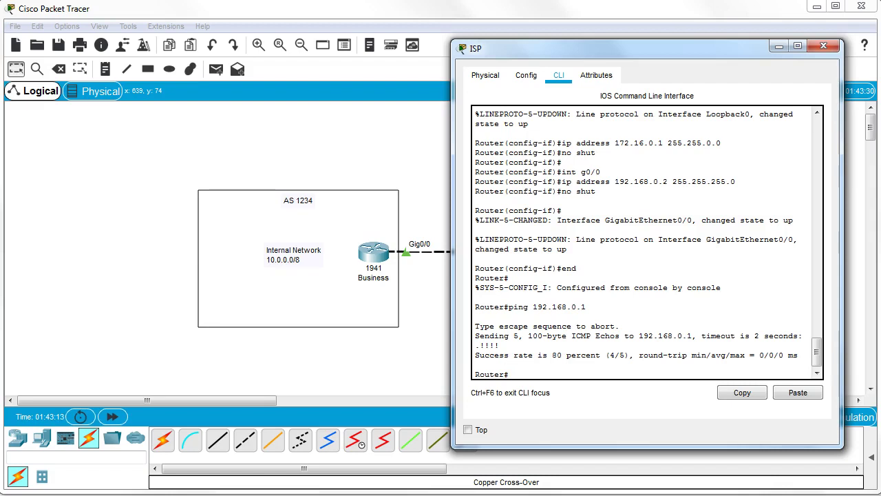
Start the BGP 5678 process on the ISP router
{"action": "left_click_drag", "start_coordinate": [619, 48], "coordinate": [614, 35]}
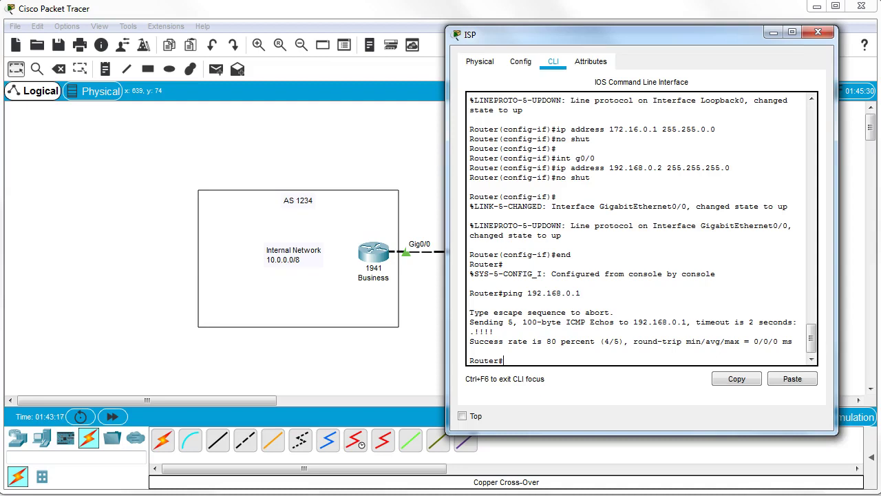
{"action": "mouse_move", "coordinate": [606, 34]}
{"action": "left_mouse_down"}
{"action": "mouse_move", "coordinate": [202, 54]}
{"action": "mouse_move", "coordinate": [210, 56]}
{"action": "left_mouse_up"}
{"action": "type", "text": "conf t"}
{"action": "key", "text": "Return"}
{"action": "key", "text": "Return"}
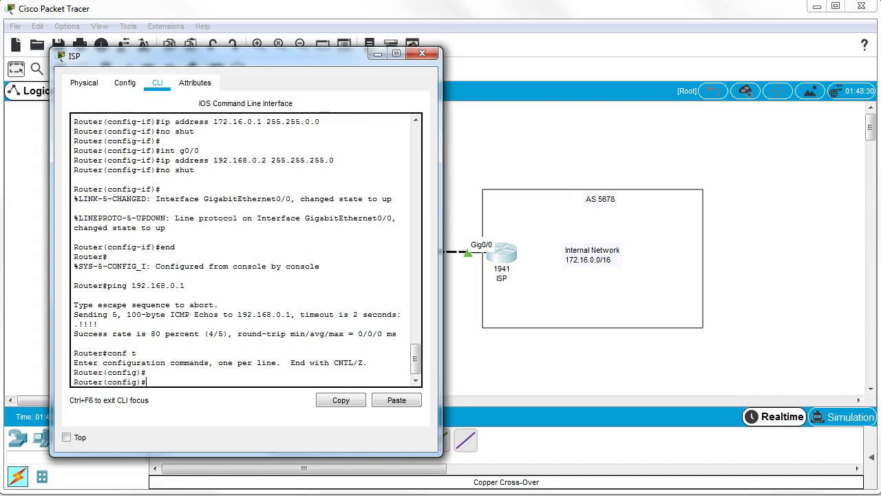
{"action": "type", "text": "router bgp"}
{"action": "type", "text": " 5678"}
{"action": "key", "text": "Return"}
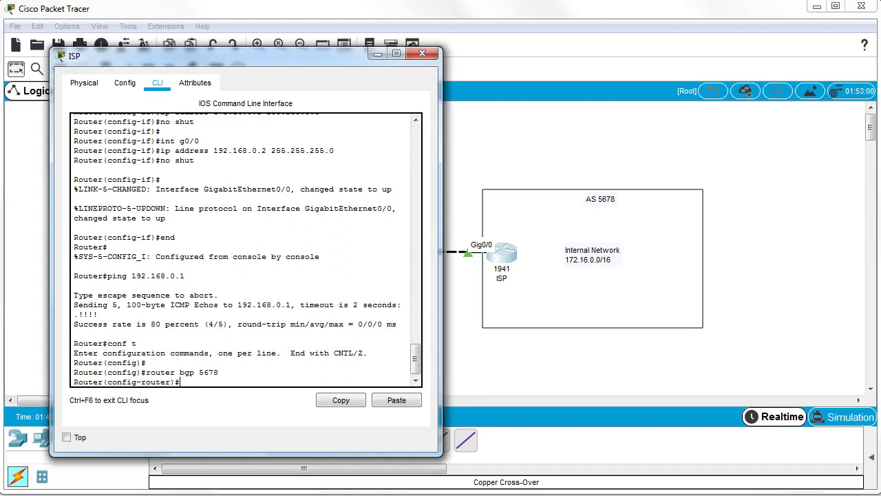
Add BGP neighbor 192.168.0.1 with remote-as 1234
{"action": "type", "text": "neigh"}
{"action": "key", "text": "Tab"}
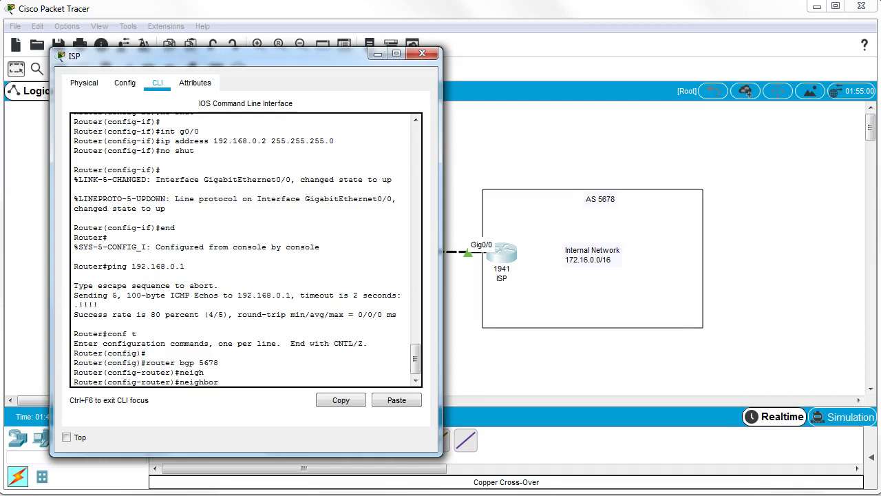
{"action": "type", "text": "192.168.0.1"}
{"action": "type", "text": " re"}
{"action": "key", "text": "Tab"}
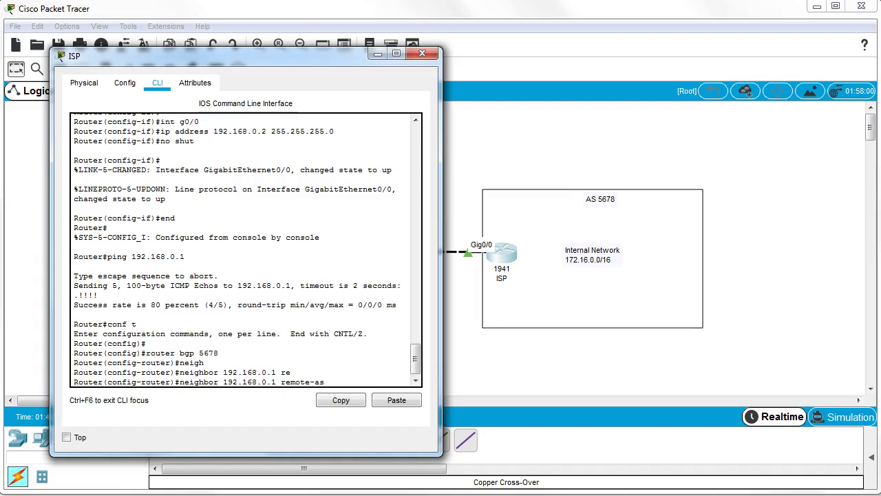
{"action": "type", "text": "234"}
{"action": "key", "text": "Return"}
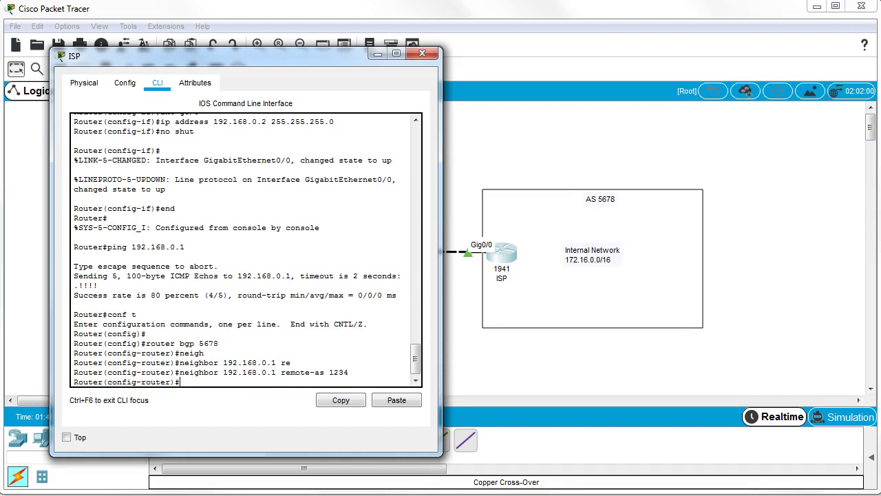
Advertise network 172.16.0.0 in BGP and leave configuration mode
{"action": "type", "text": "network 172.16.0.0"}
{"action": "key", "text": "Return"}
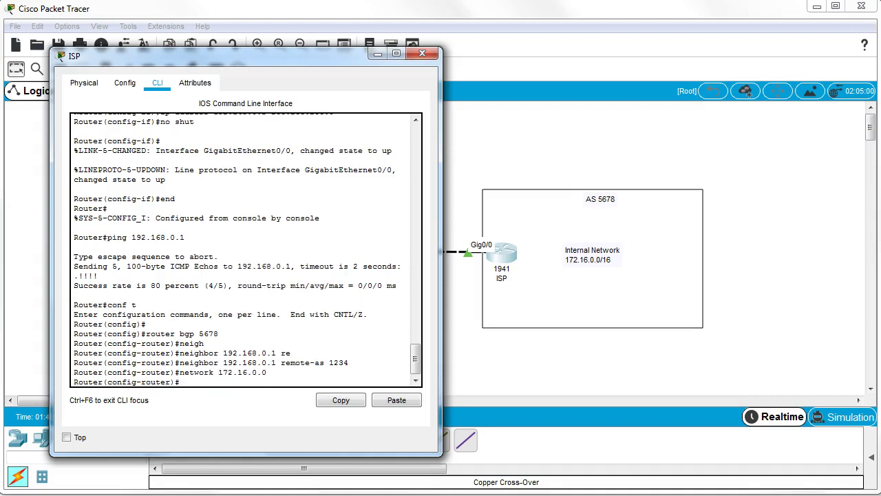
{"action": "type", "text": "end"}
{"action": "key", "text": "Return"}
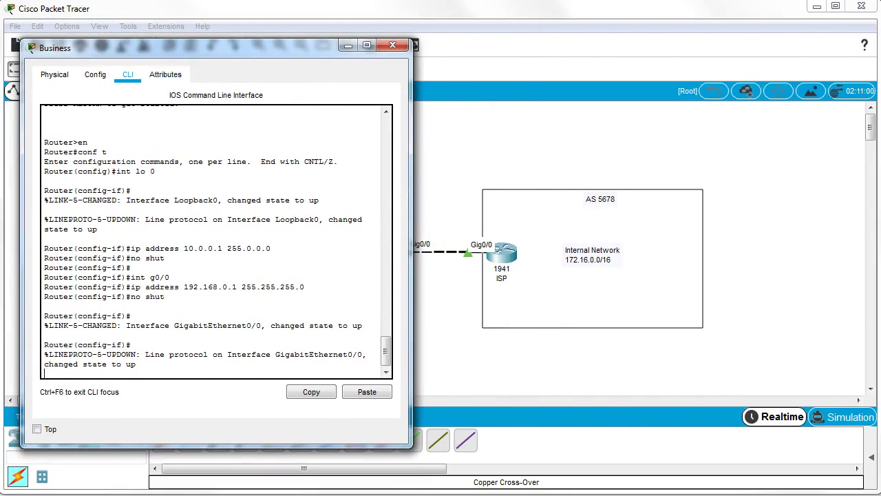
On the Business router, return to global config and start BGP process 1234
{"action": "key", "text": "Return"}
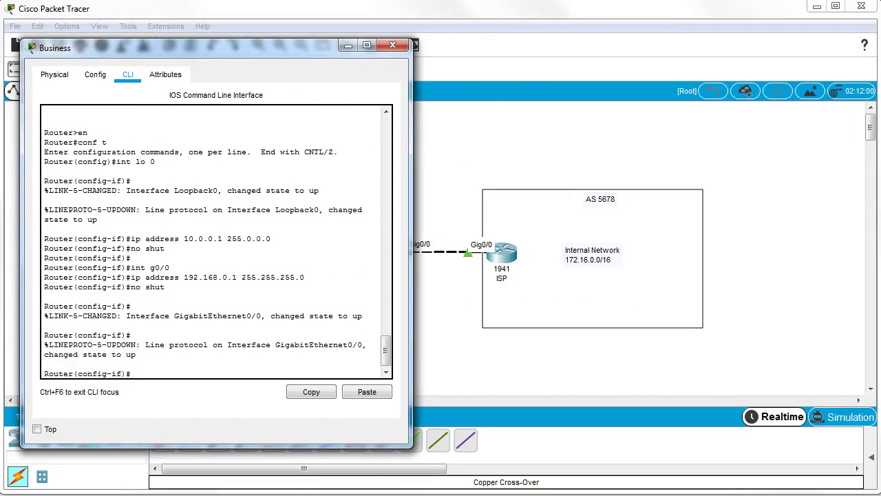
{"action": "type", "text": "exit"}
{"action": "key", "text": "Return"}
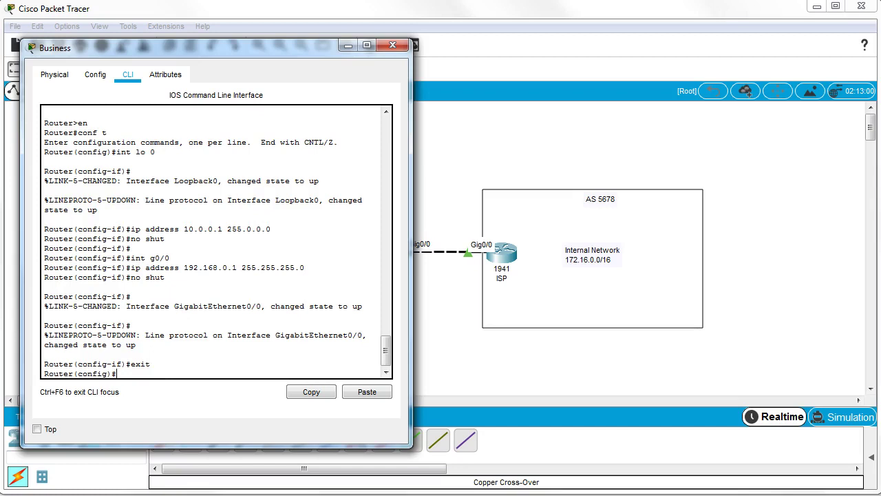
{"action": "type", "text": "router bgp 1234"}
{"action": "key", "text": "Return"}
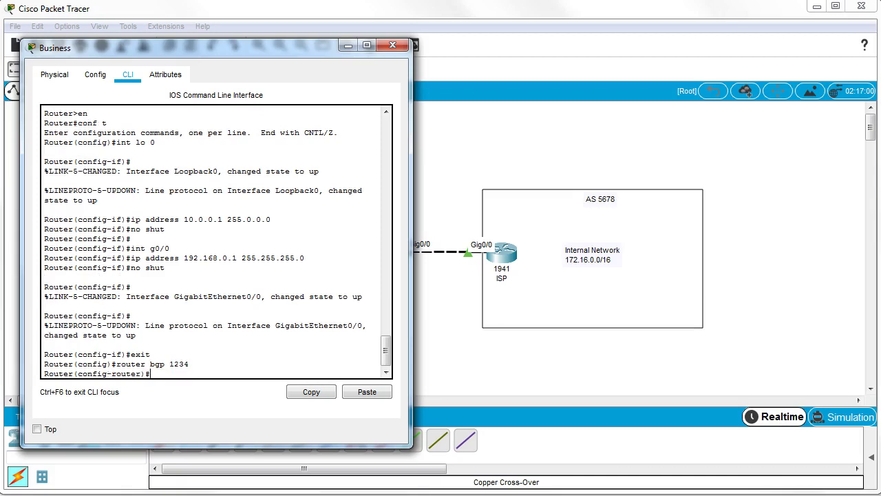
Add BGP neighbor 192.168.0.2 with remote-as 5678 and see the session come up
{"action": "type", "text": "neigh"}
{"action": "key", "text": "Tab"}
{"action": "type", "text": "192.17"}
{"action": "key", "text": "BackSpace"}
{"action": "type", "text": "68.0.2 re"}
{"action": "key", "text": "Tab"}
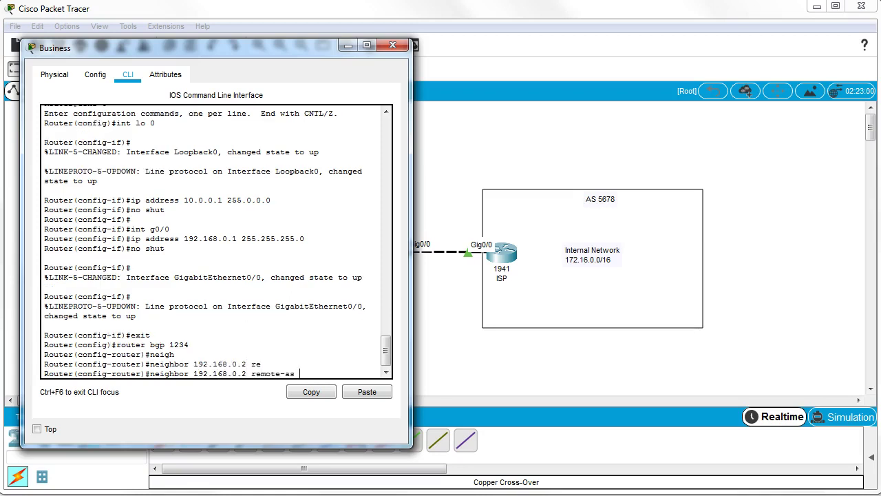
{"action": "type", "text": "5678"}
{"action": "key", "text": "Return"}
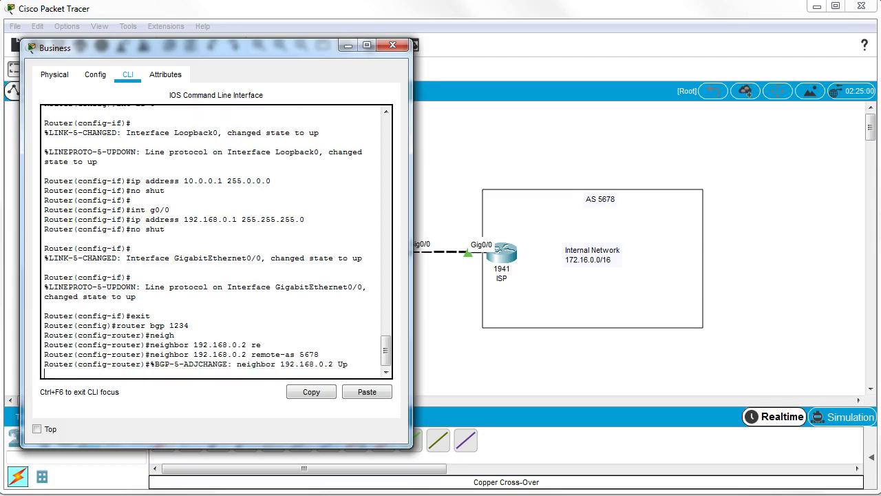
{"action": "key", "text": "Return"}
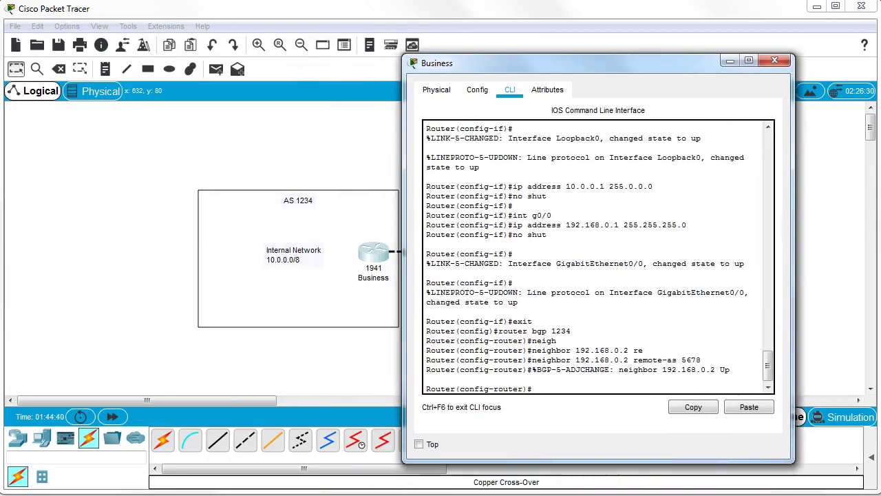
Advertise network 10.0.0.0 in BGP and exit back to the privileged prompt
{"action": "type", "text": "network 10.0.0.0"}
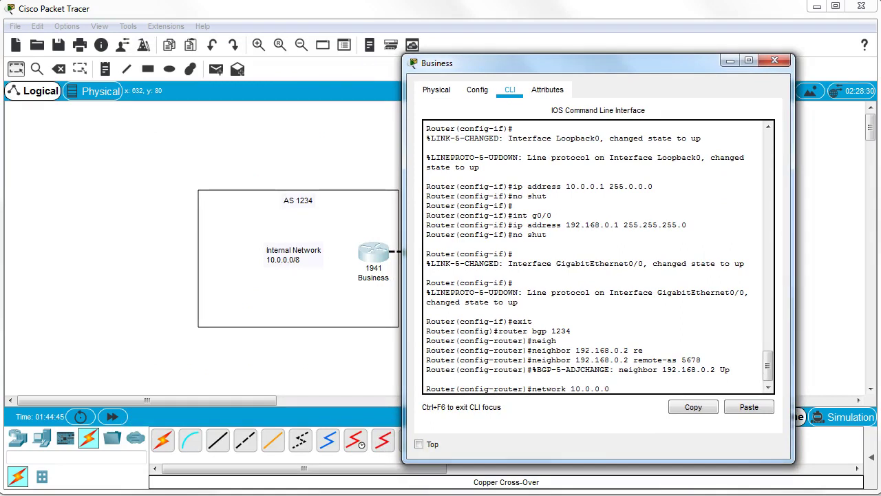
{"action": "key", "text": "Return"}
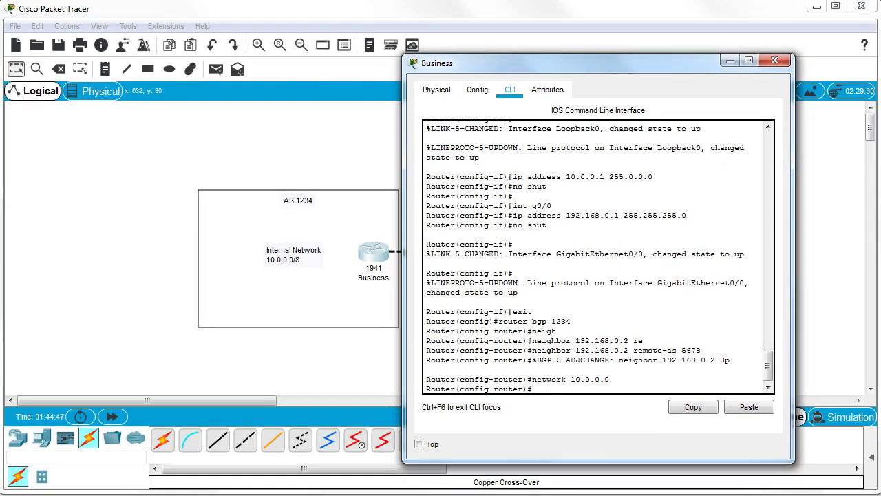
{"action": "type", "text": "exi"}
{"action": "type", "text": "t"}
{"action": "key", "text": "Return"}
{"action": "type", "text": "ext"}
{"action": "key", "text": "BackSpace"}
{"action": "type", "text": "it"}
{"action": "key", "text": "Return"}
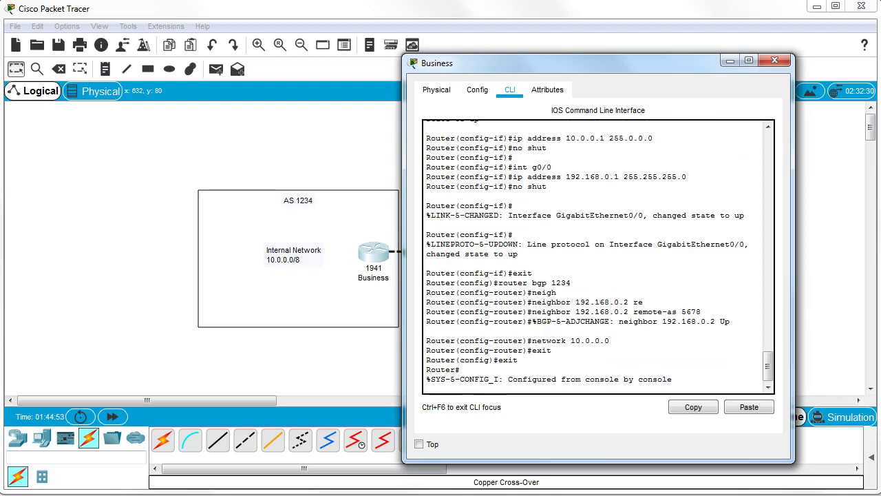
{"action": "key", "text": "Return"}
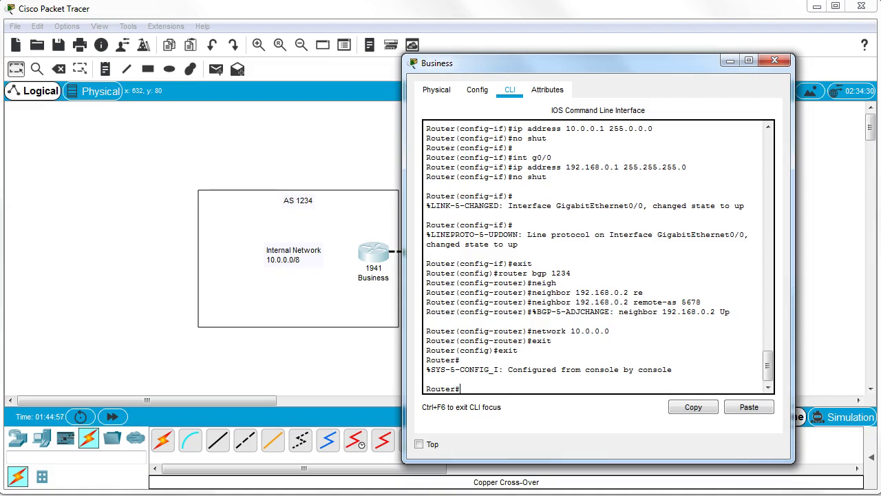
Run show ip route on the Business router and highlight the B 172.16.0.0/16 route
{"action": "key", "text": "alt+F4"}
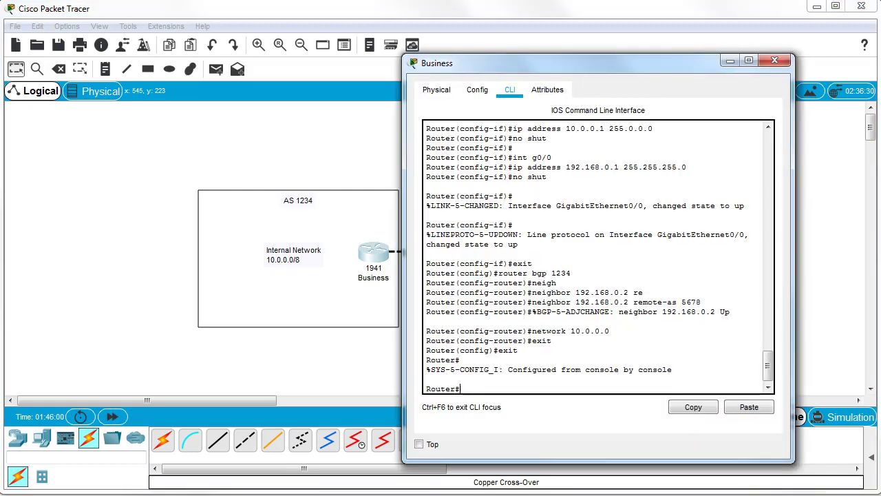
{"action": "left_click", "coordinate": [378, 253]}
{"action": "key", "text": "Return"}
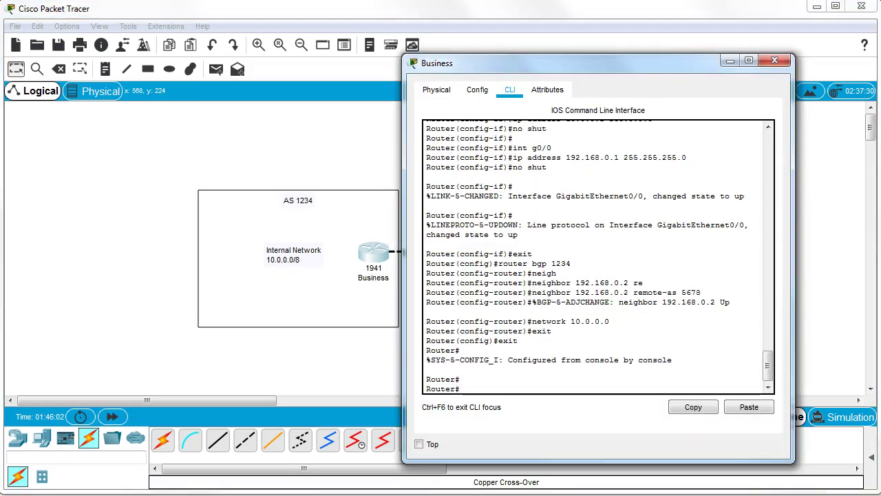
{"action": "type", "text": "show ip t"}
{"action": "key", "text": "BackSpace"}
{"action": "type", "text": "route"}
{"action": "key", "text": "Return"}
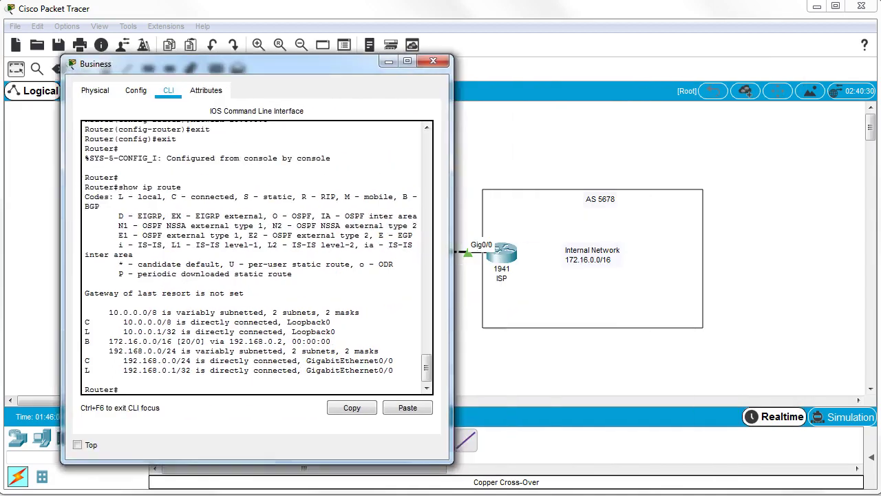
{"action": "left_click_drag", "start_coordinate": [207, 63], "coordinate": [186, 58]}
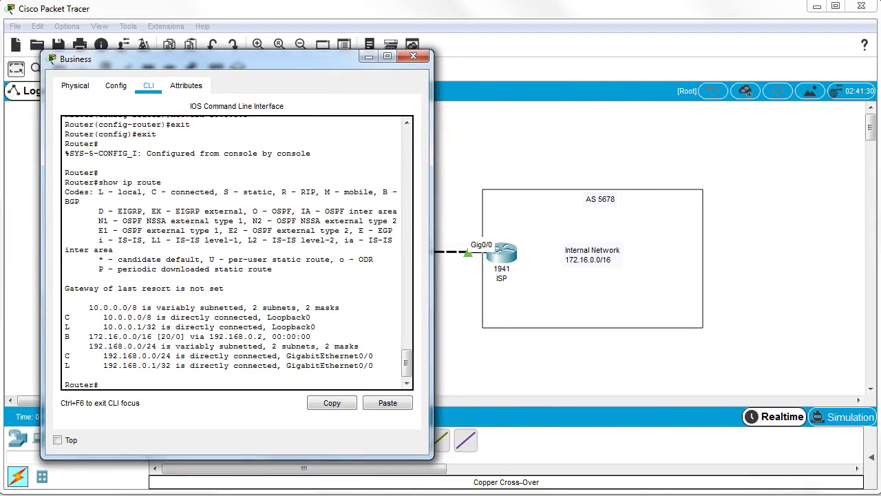
{"action": "left_click_drag", "start_coordinate": [65, 336], "coordinate": [311, 336]}
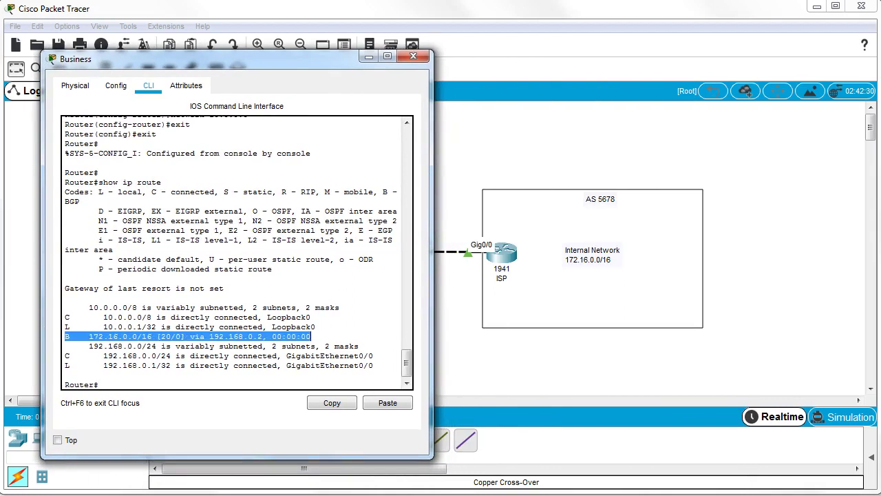